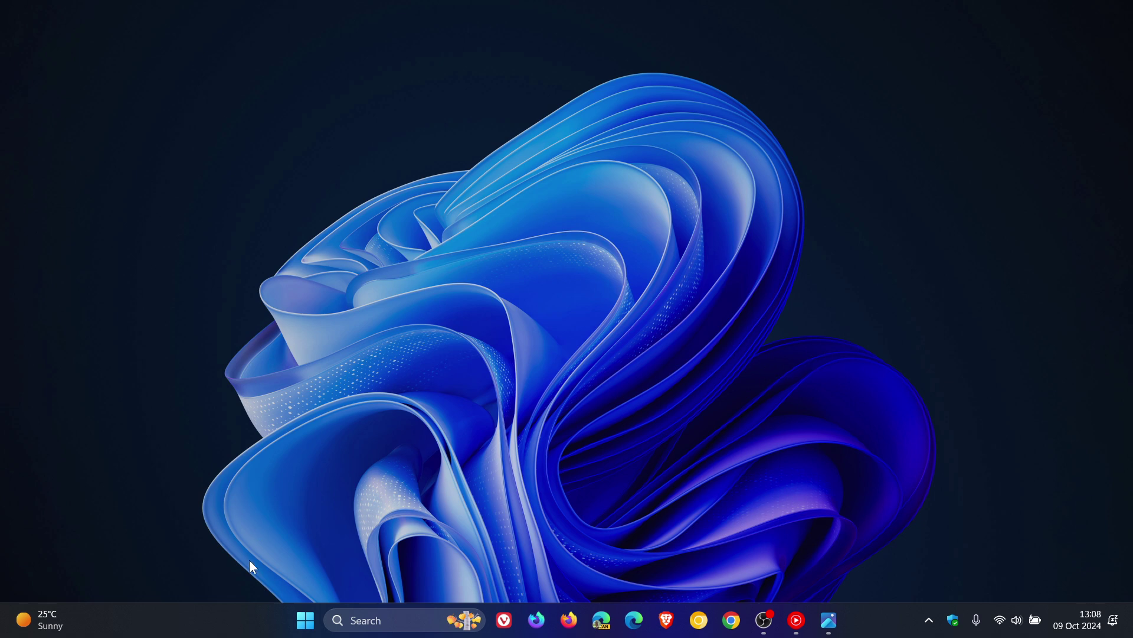
- Launch Settings from the Start menu and go to the Windows Update page
{"action": "left_click", "coordinate": [304, 624]}
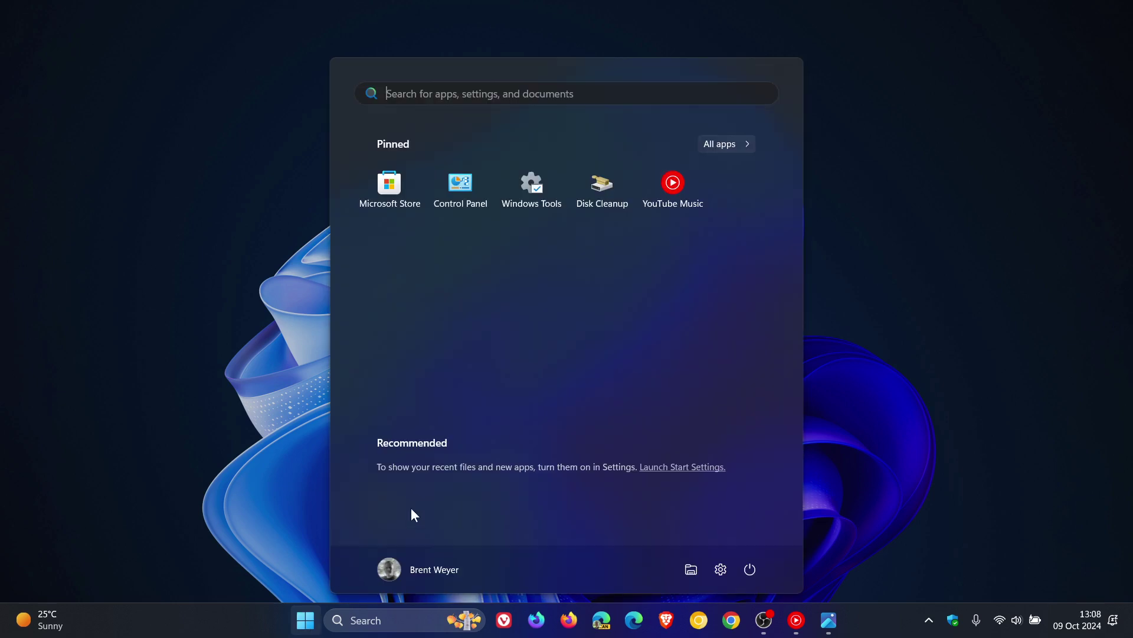
{"action": "left_click", "coordinate": [721, 570]}
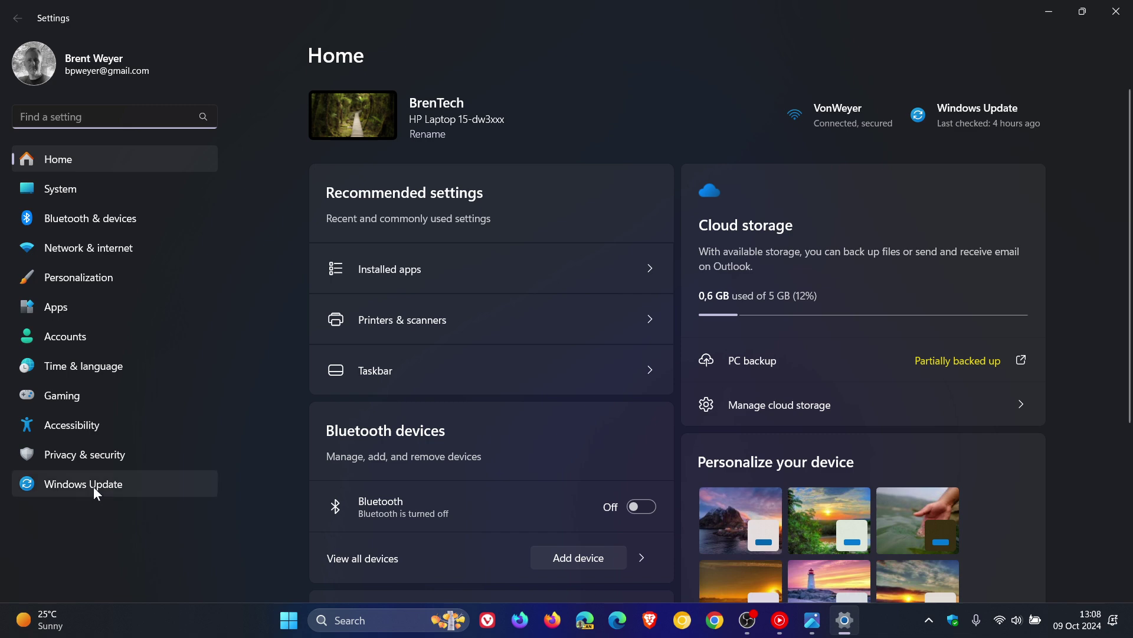
{"action": "left_click", "coordinate": [93, 486]}
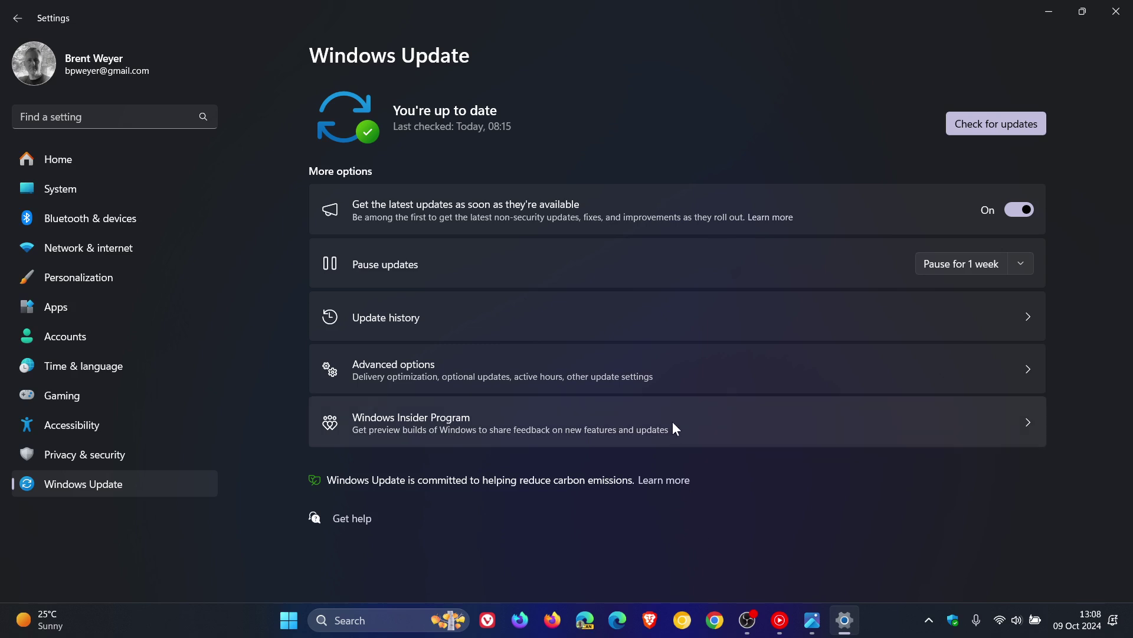
{"action": "left_click", "coordinate": [660, 327]}
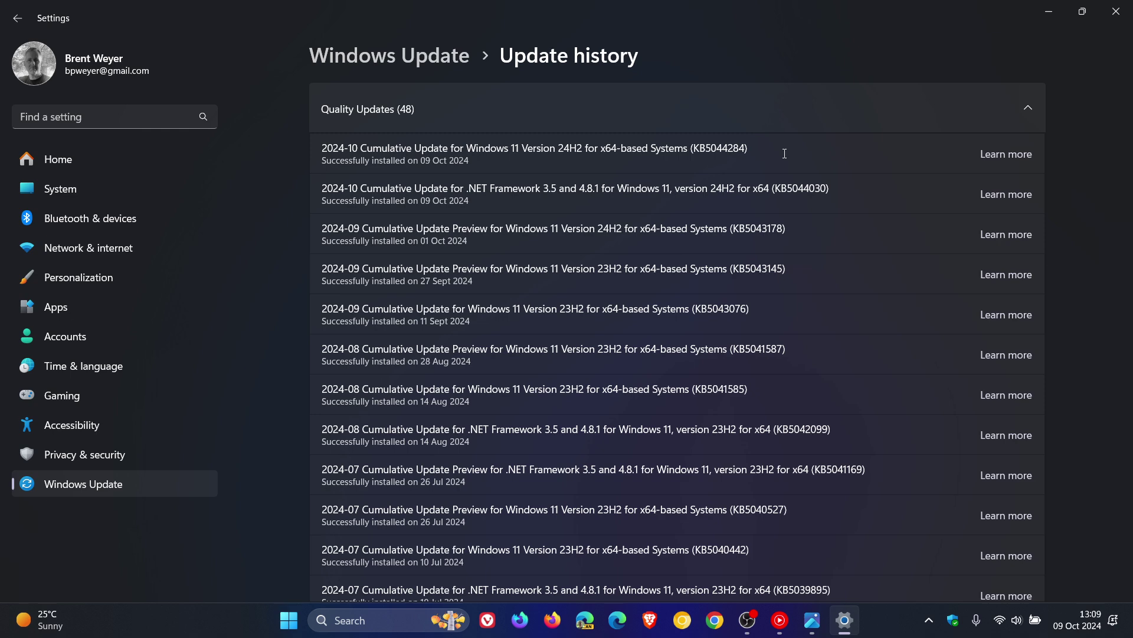
{"action": "left_click", "coordinate": [406, 616]}
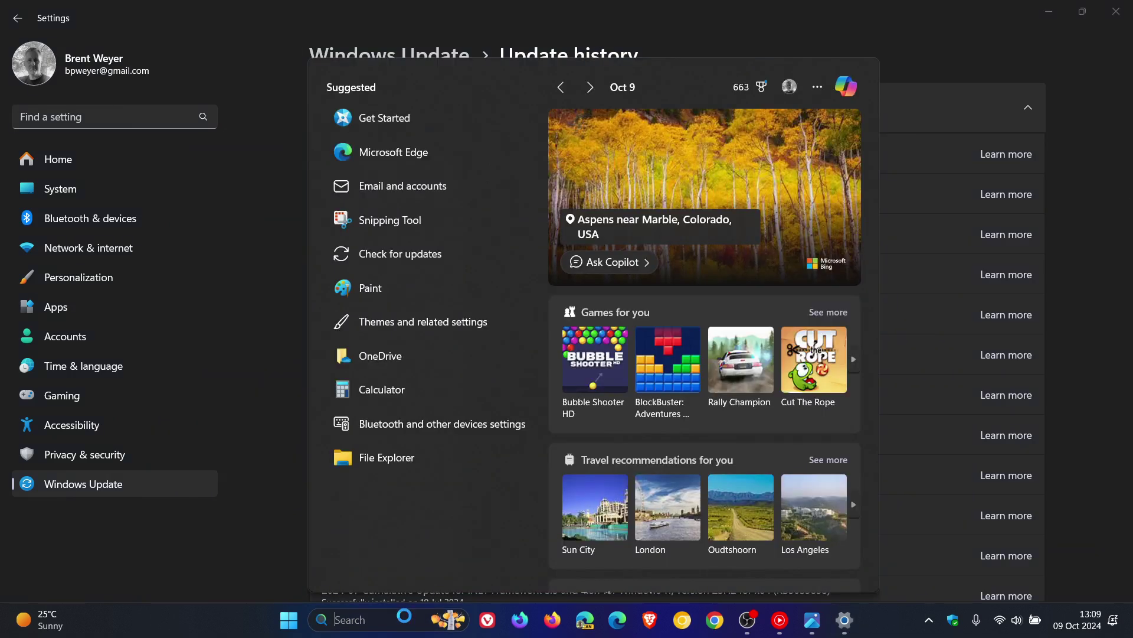
{"action": "type", "text": "wi"}
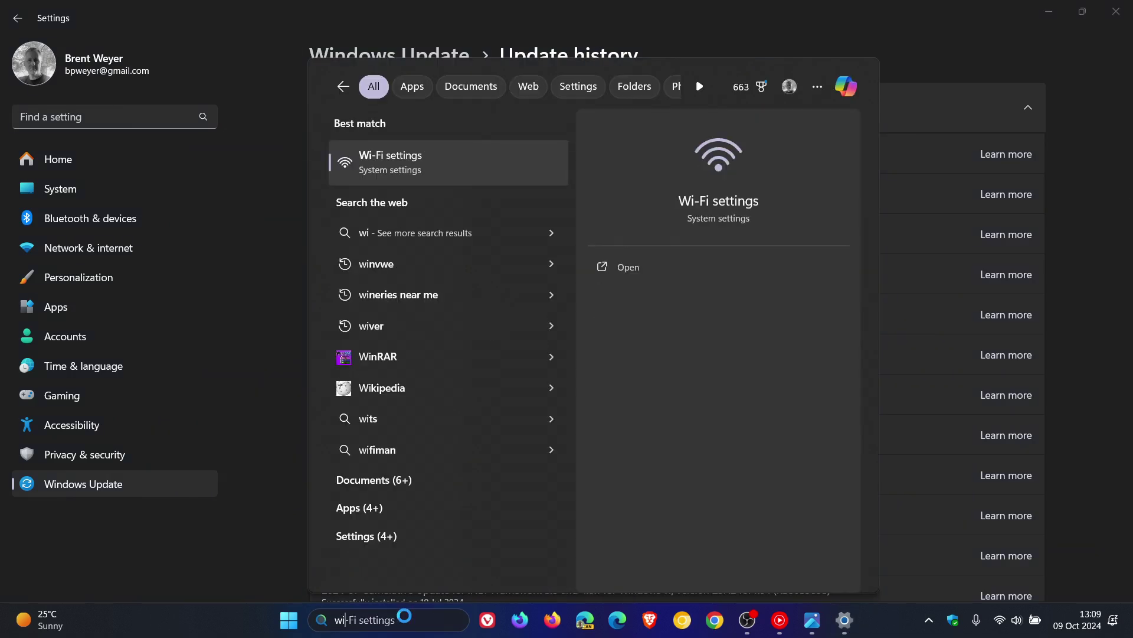
{"action": "type", "text": "nver"}
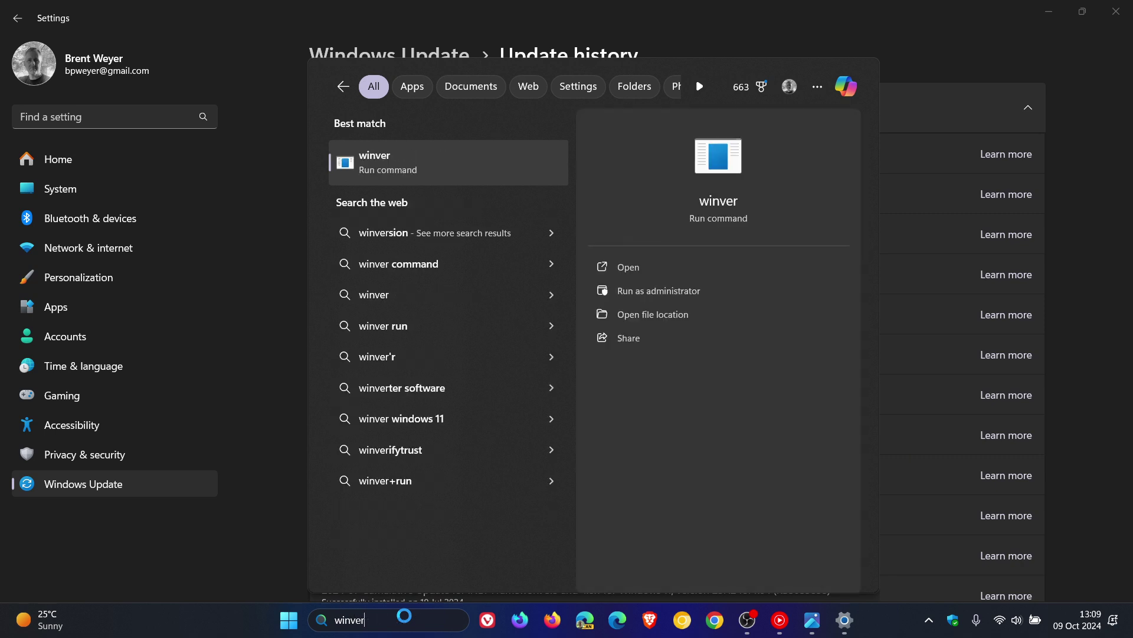
{"action": "key", "text": "Return"}
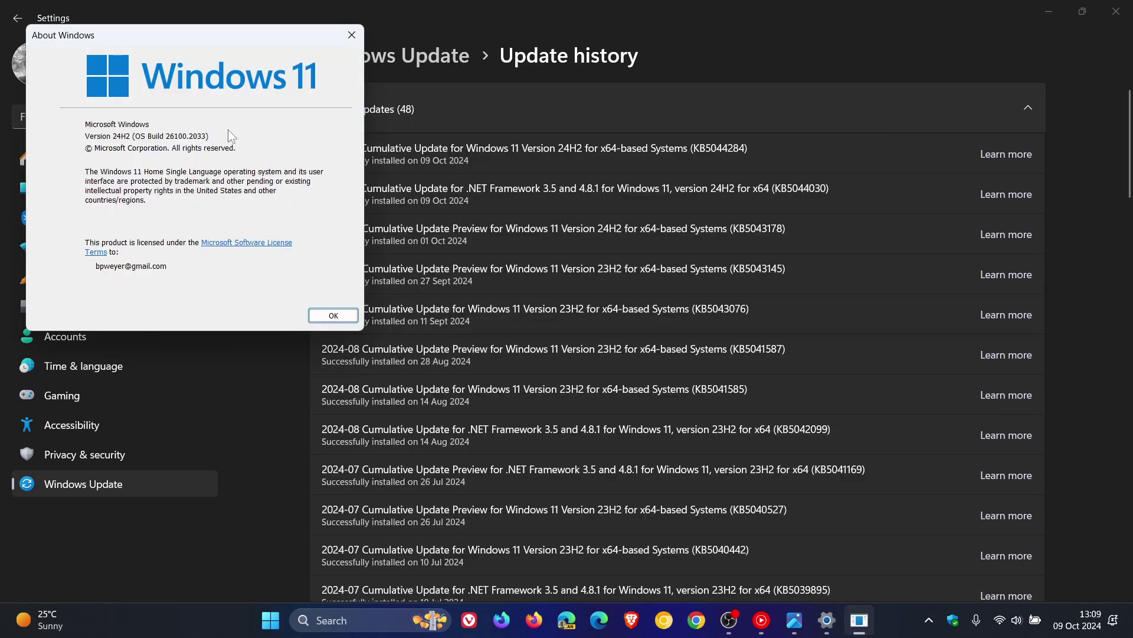
{"action": "left_click_drag", "start_coordinate": [247, 41], "coordinate": [694, 155]}
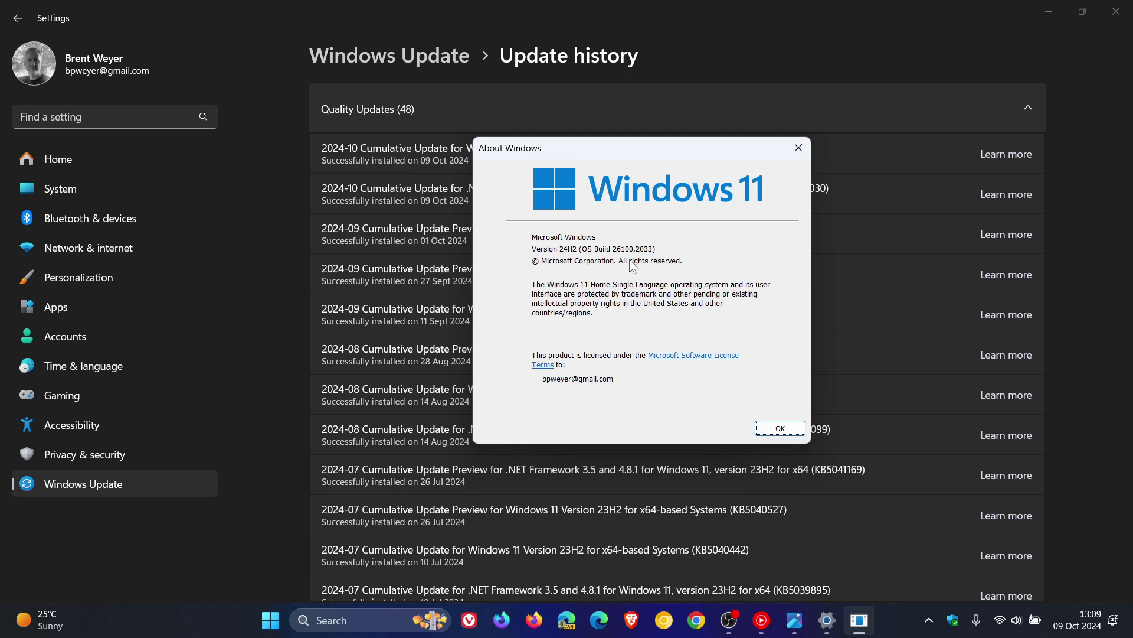
- Close the About Windows box, returning to Update history with KB5044284 on top
{"action": "left_click", "coordinate": [776, 431]}
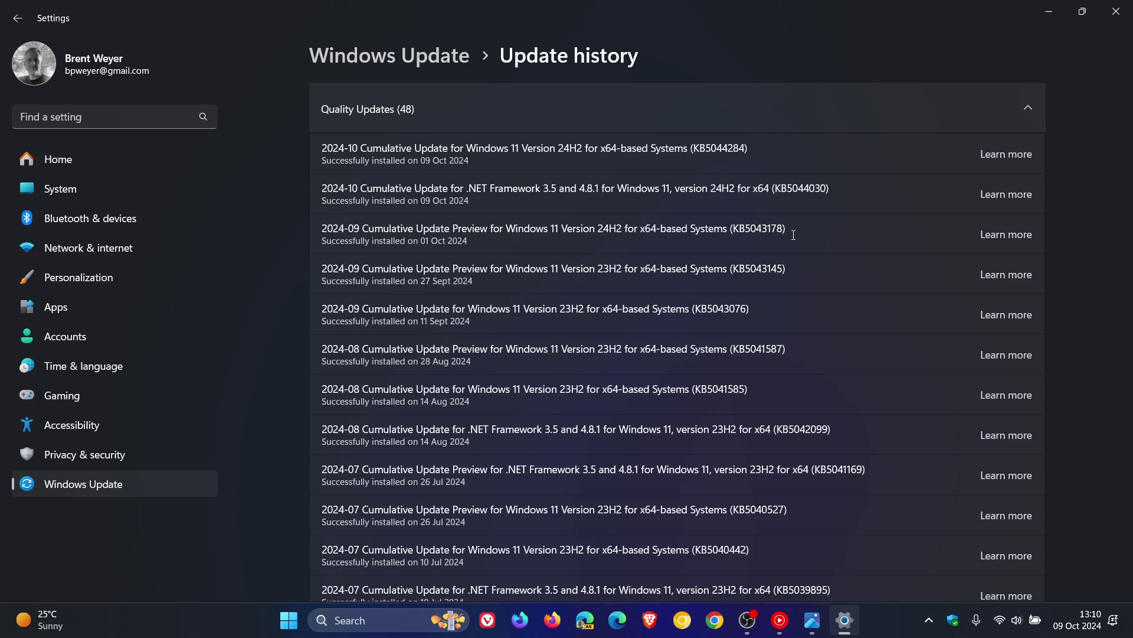
- Minimize Settings and show the Start menu's Microsoft account panel with 0,6 GB of 5 GB used
{"action": "left_click", "coordinate": [1048, 13]}
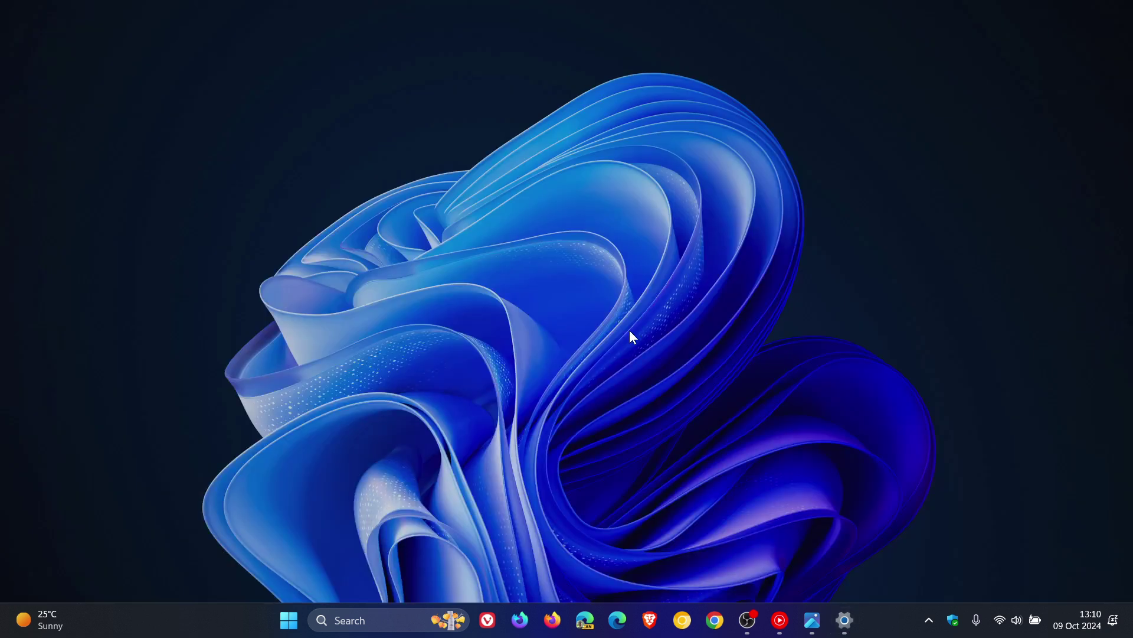
{"action": "left_click", "coordinate": [297, 619]}
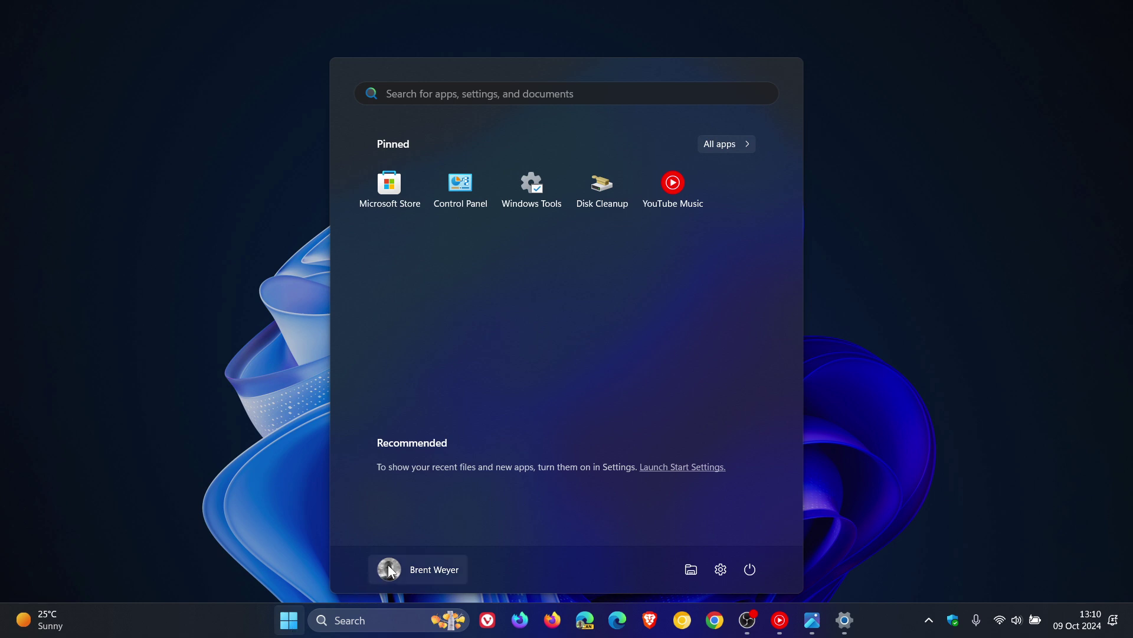
{"action": "left_click", "coordinate": [394, 572]}
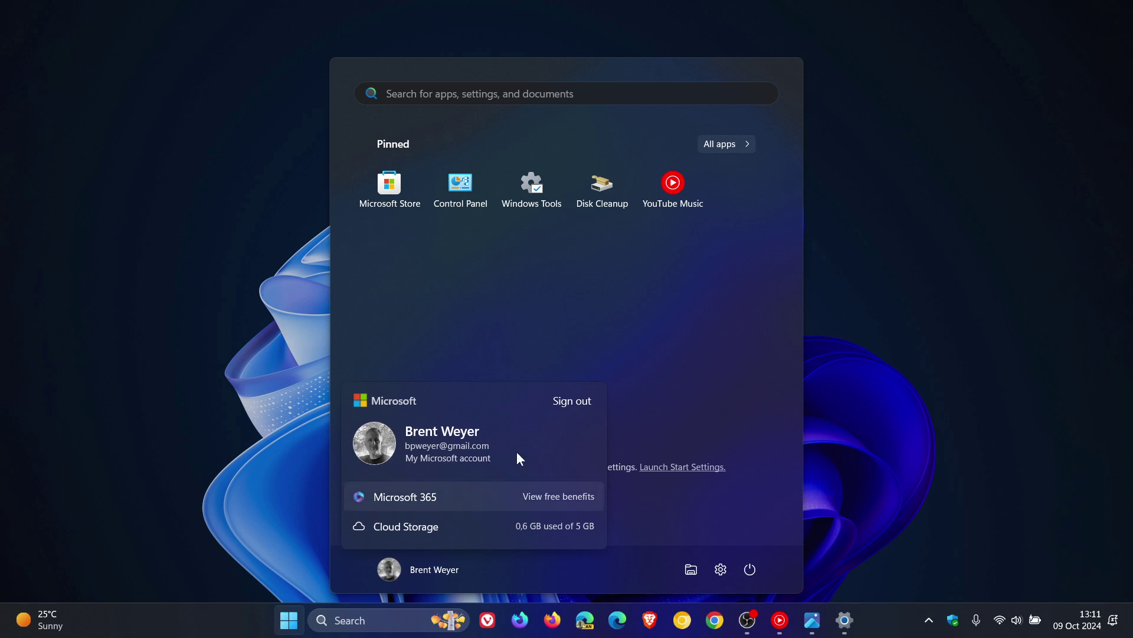
{"action": "left_click", "coordinate": [578, 407]}
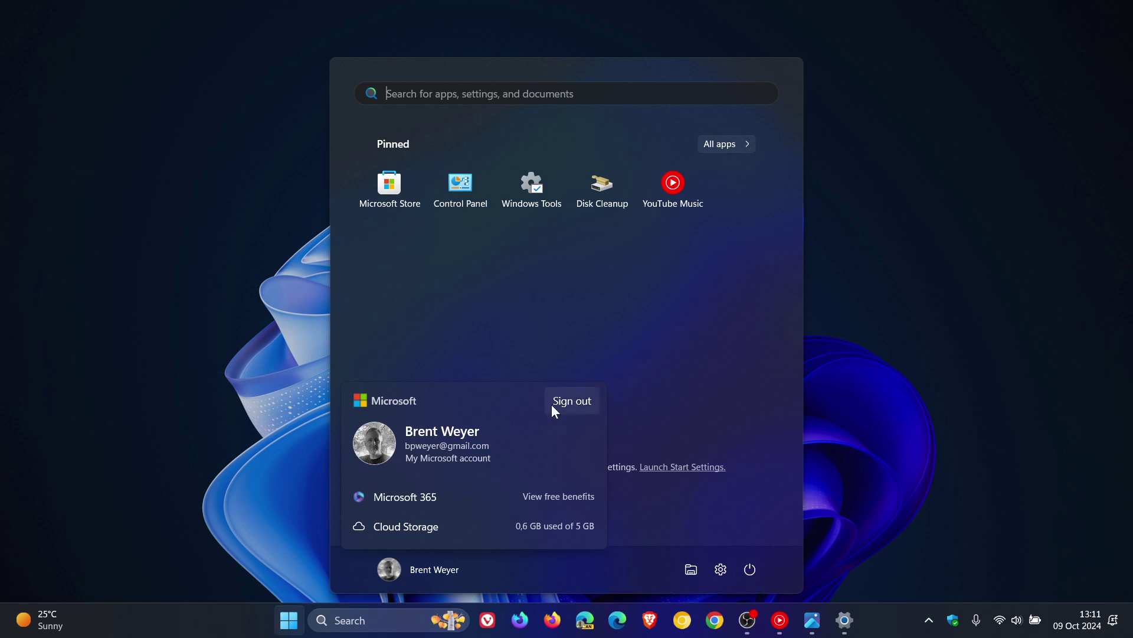
- Search for ipconfig and open, then close, the Share panel for ipconfig.exe
{"action": "left_click", "coordinate": [687, 357]}
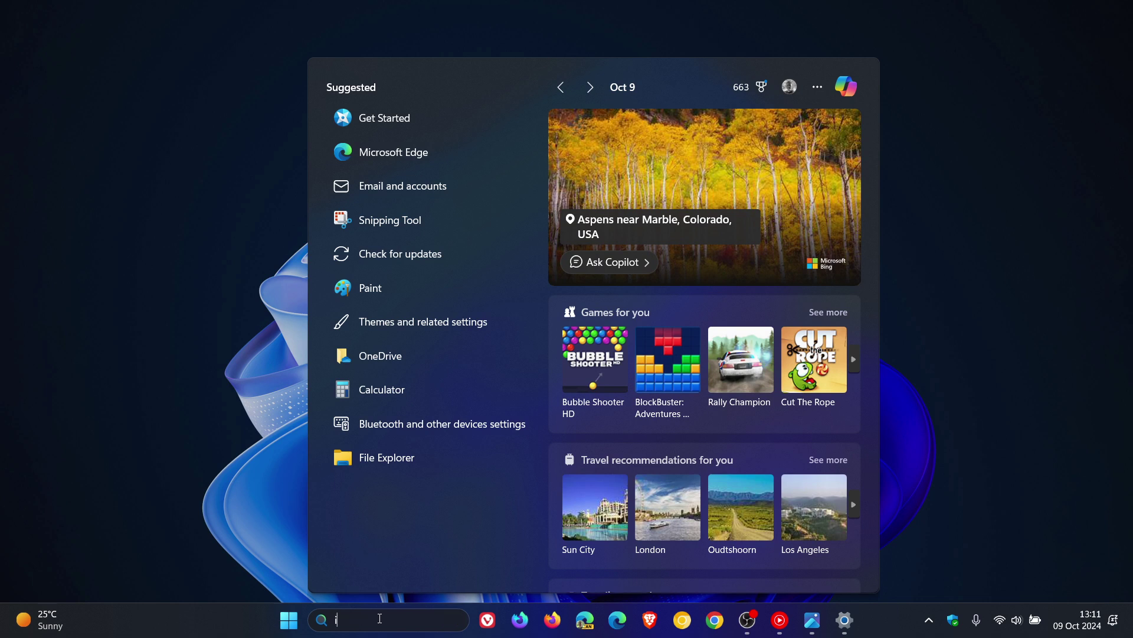
{"action": "type", "text": "ipcon"}
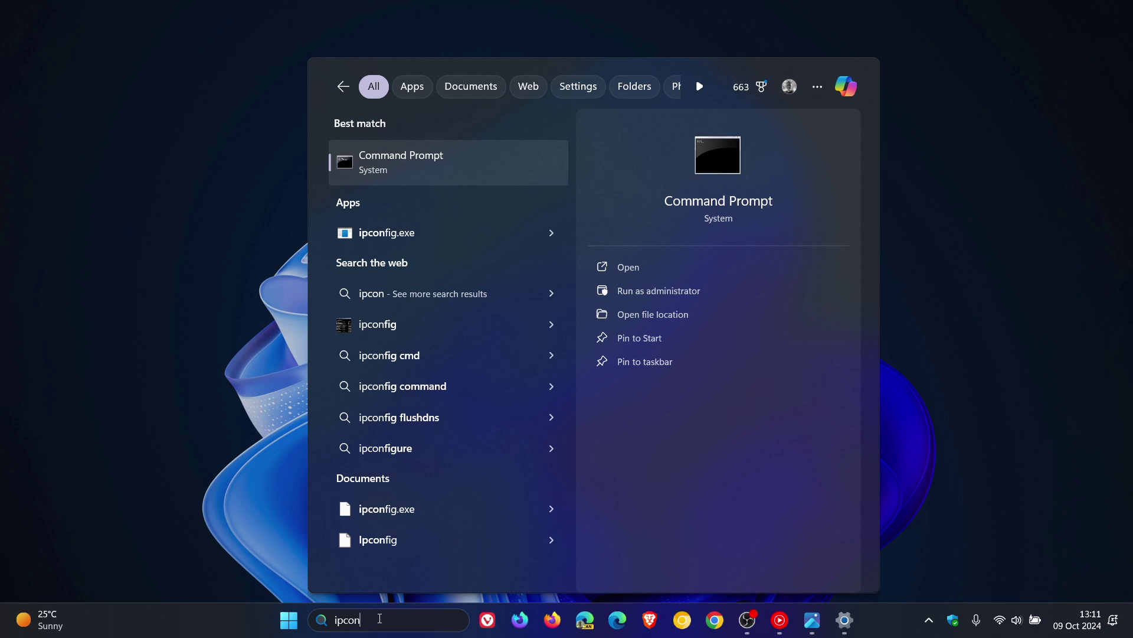
{"action": "left_click", "coordinate": [557, 234]}
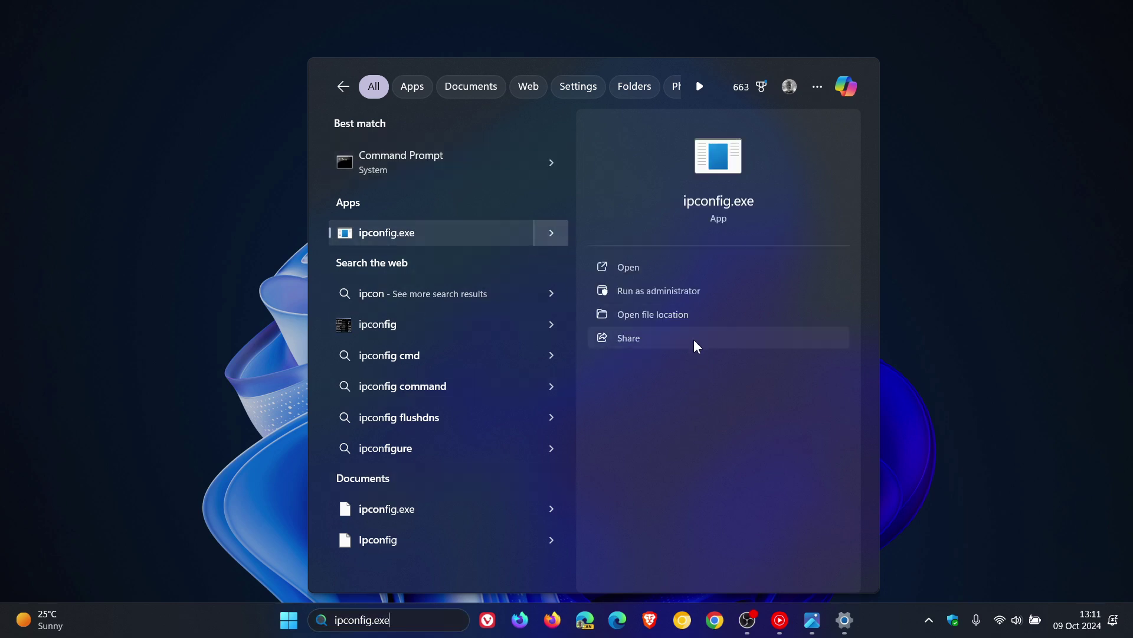
{"action": "left_click", "coordinate": [695, 345]}
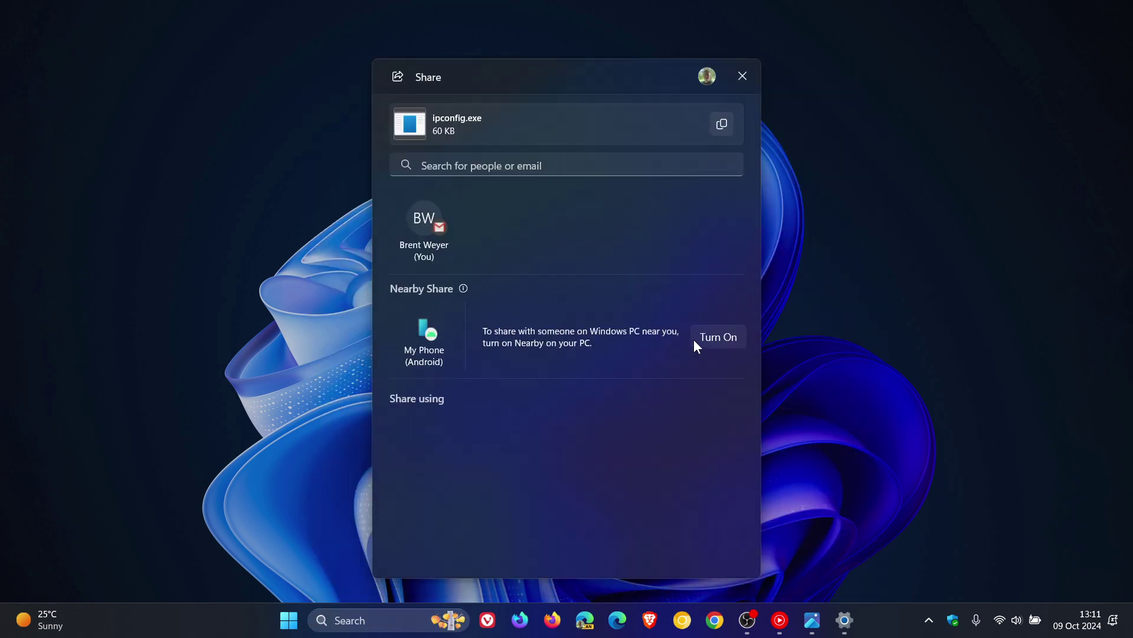
{"action": "left_click", "coordinate": [742, 77]}
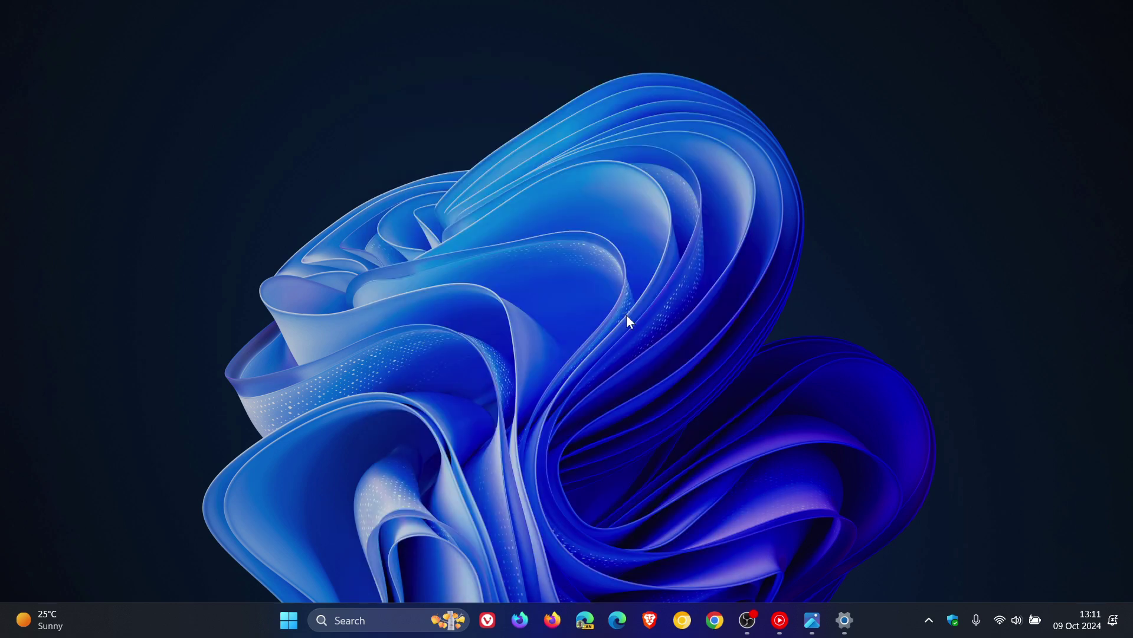
- Restore Settings and go to System > Power & battery > Energy recommendations
{"action": "left_click", "coordinate": [847, 608]}
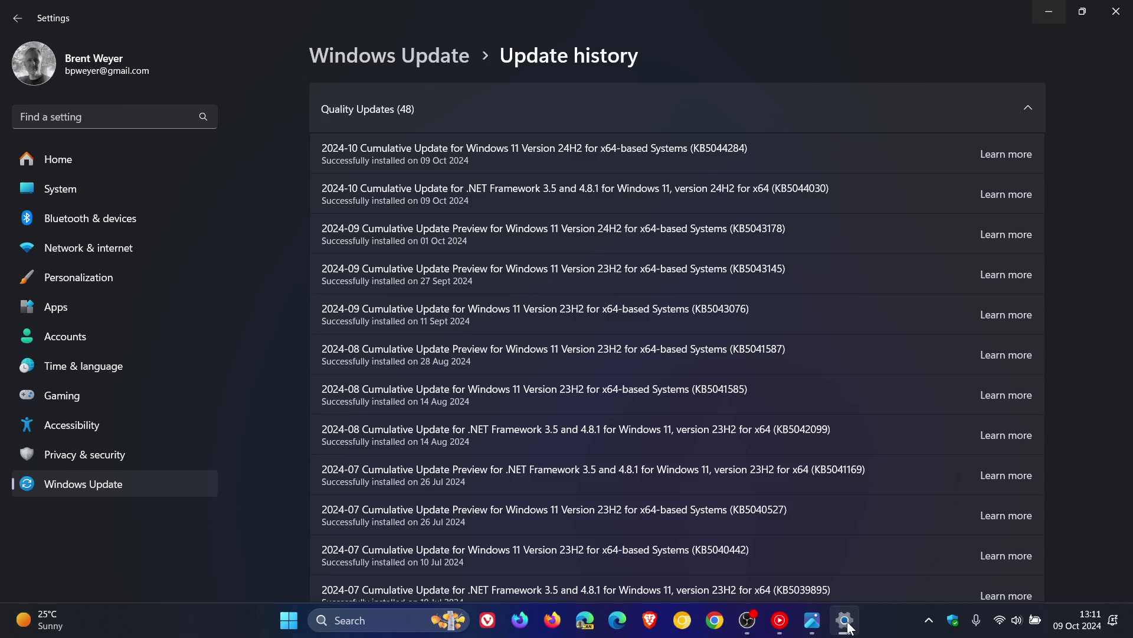
{"action": "left_click", "coordinate": [97, 188]}
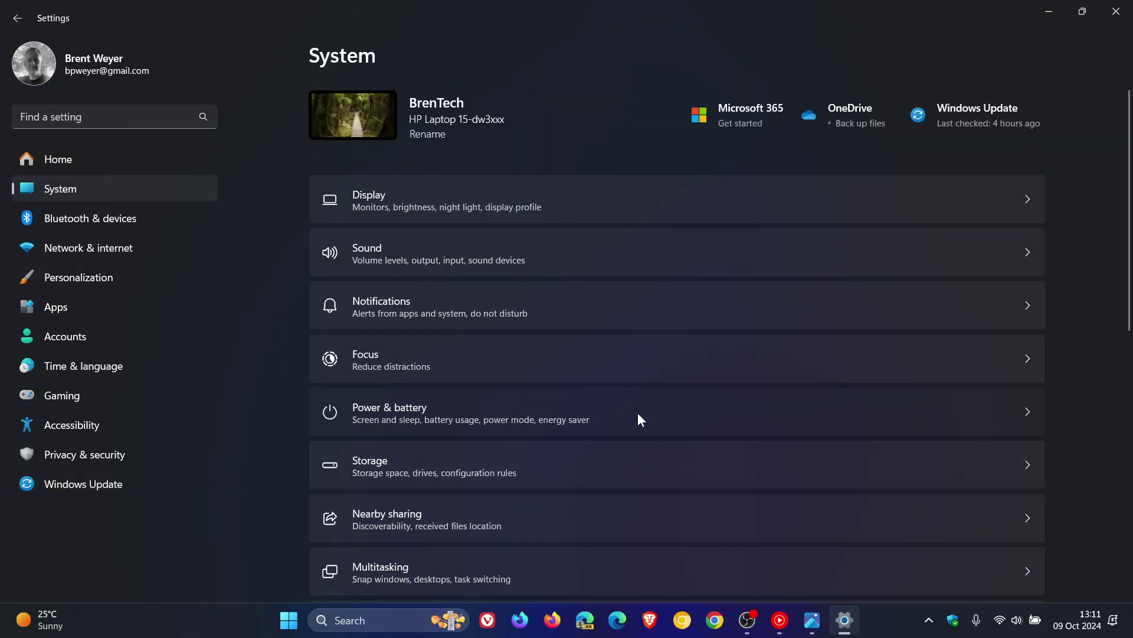
{"action": "left_click", "coordinate": [637, 416]}
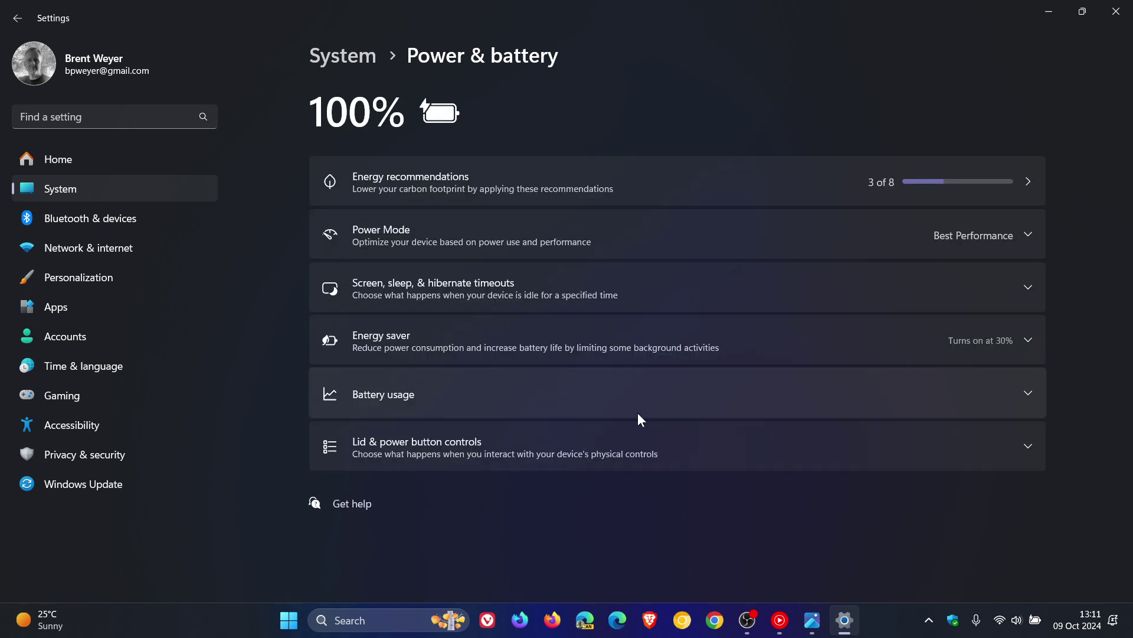
{"action": "left_click", "coordinate": [624, 189]}
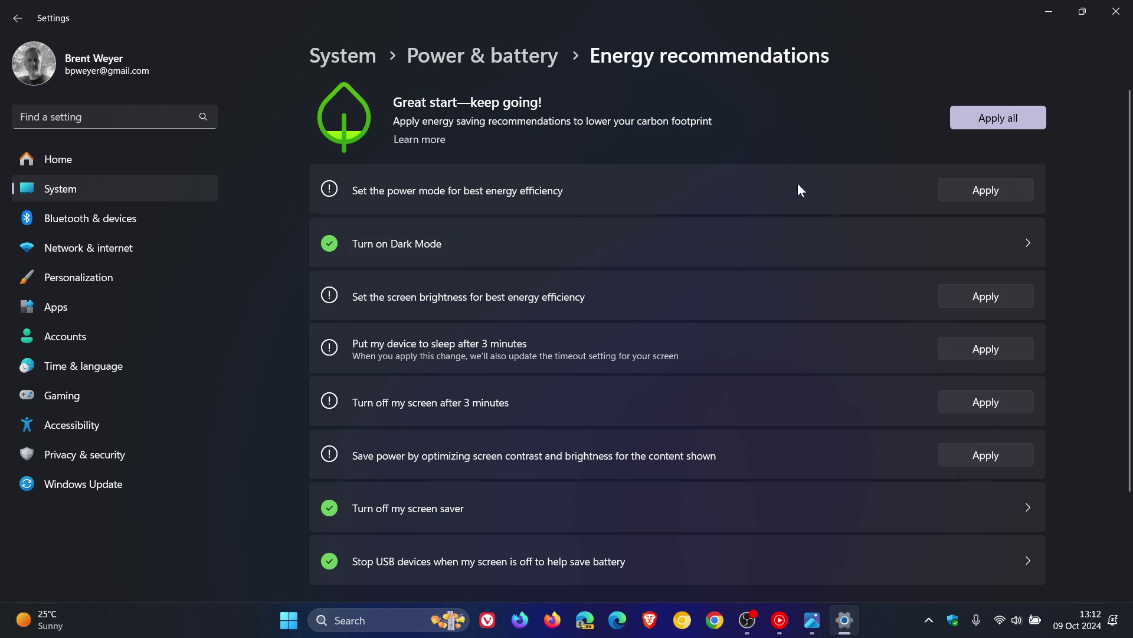
- Minimize Settings, view the lock-screen media-controls screenshot in Photos, then put it away
{"action": "left_click", "coordinate": [1049, 12]}
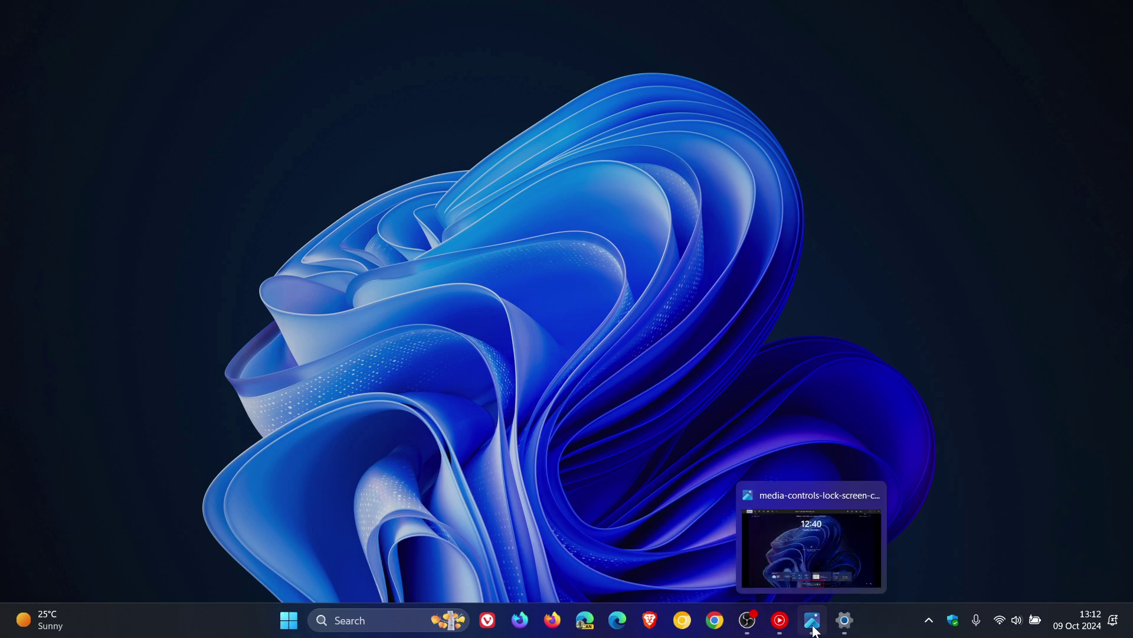
{"action": "left_click", "coordinate": [807, 537]}
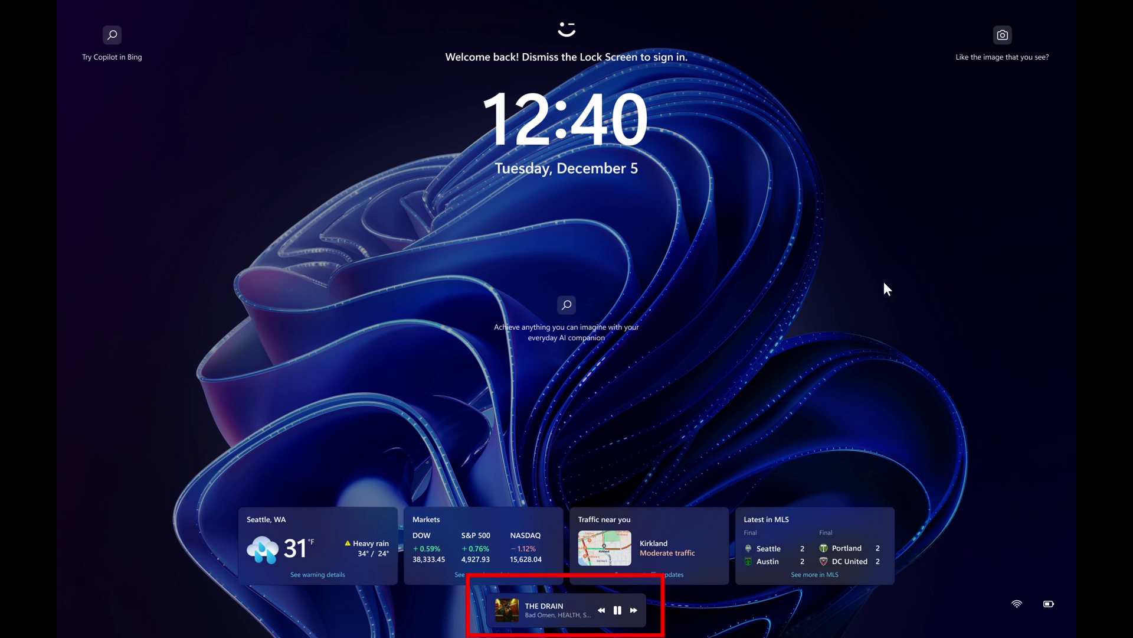
{"action": "left_click", "coordinate": [1048, 13]}
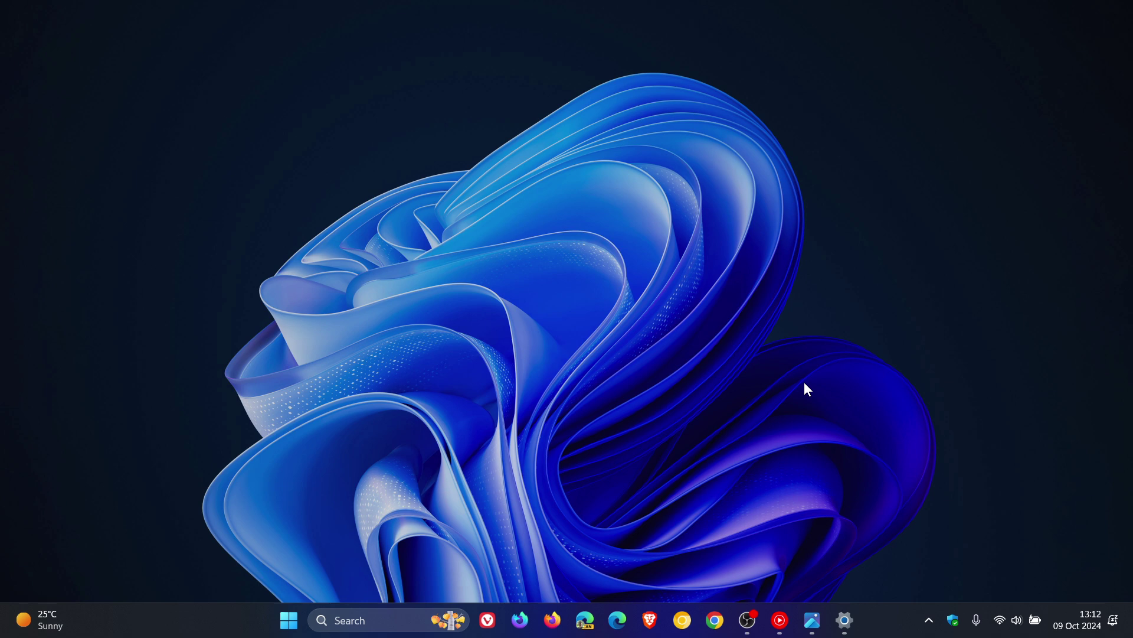
- Restore Settings and open the Mouse page under Bluetooth & devices
{"action": "left_click", "coordinate": [851, 621]}
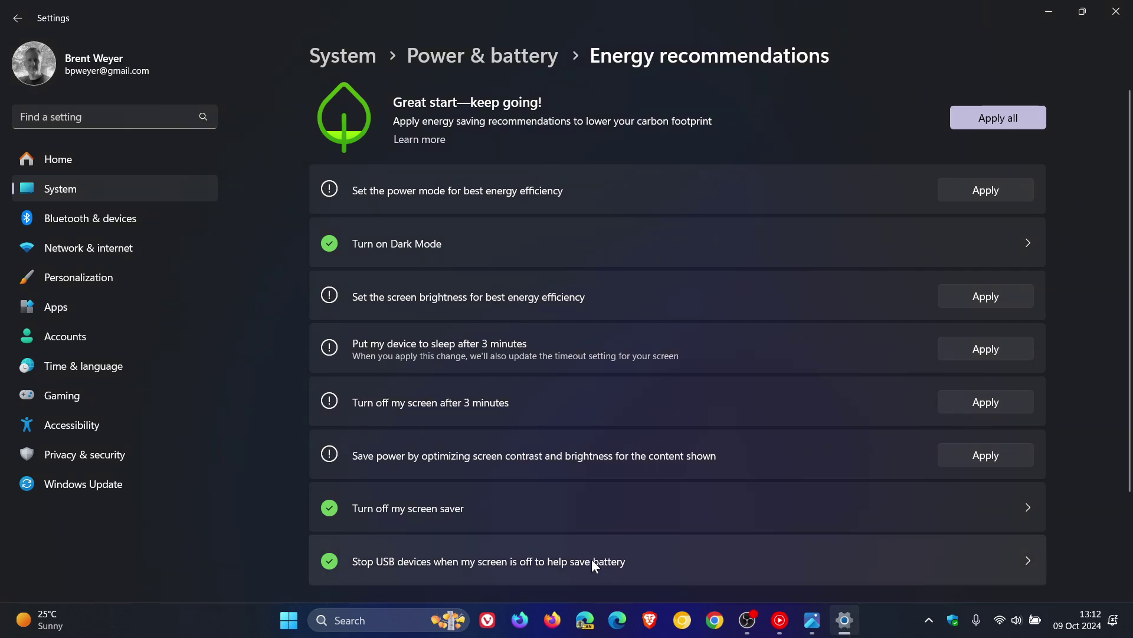
{"action": "left_click", "coordinate": [112, 222]}
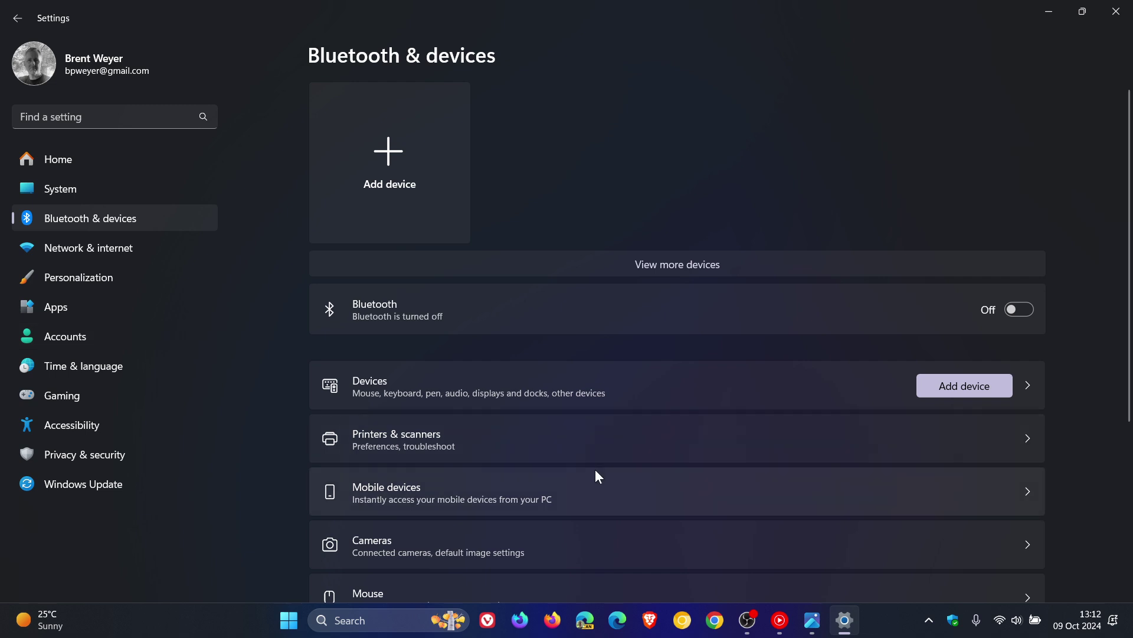
{"action": "scroll", "coordinate": [595, 472], "scroll_direction": "down", "scroll_amount": 1}
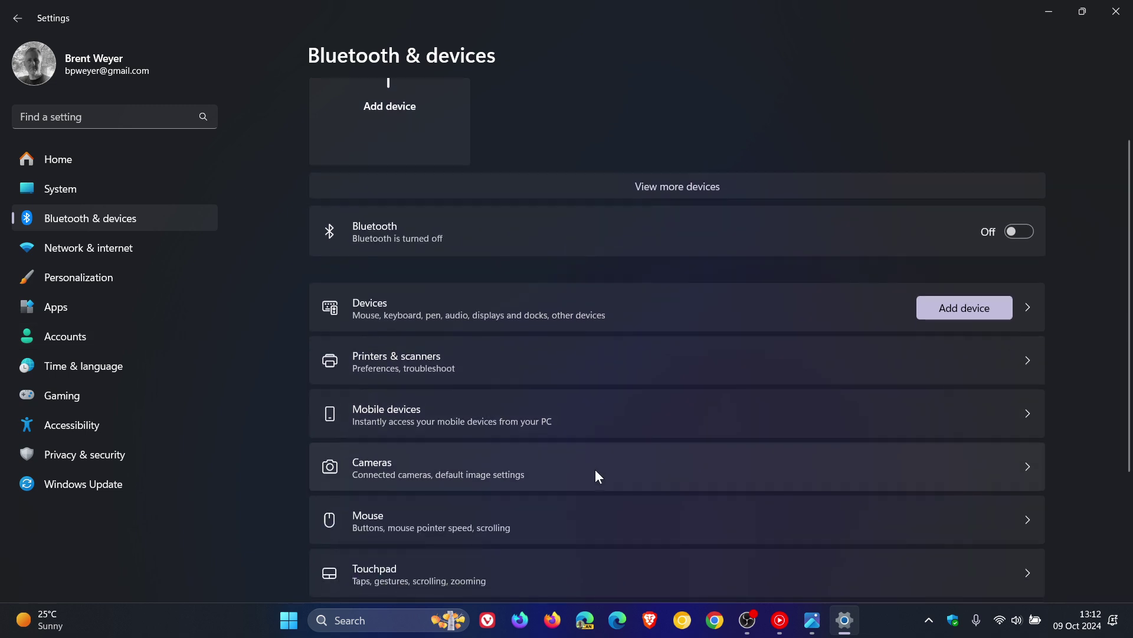
{"action": "left_click", "coordinate": [601, 511]}
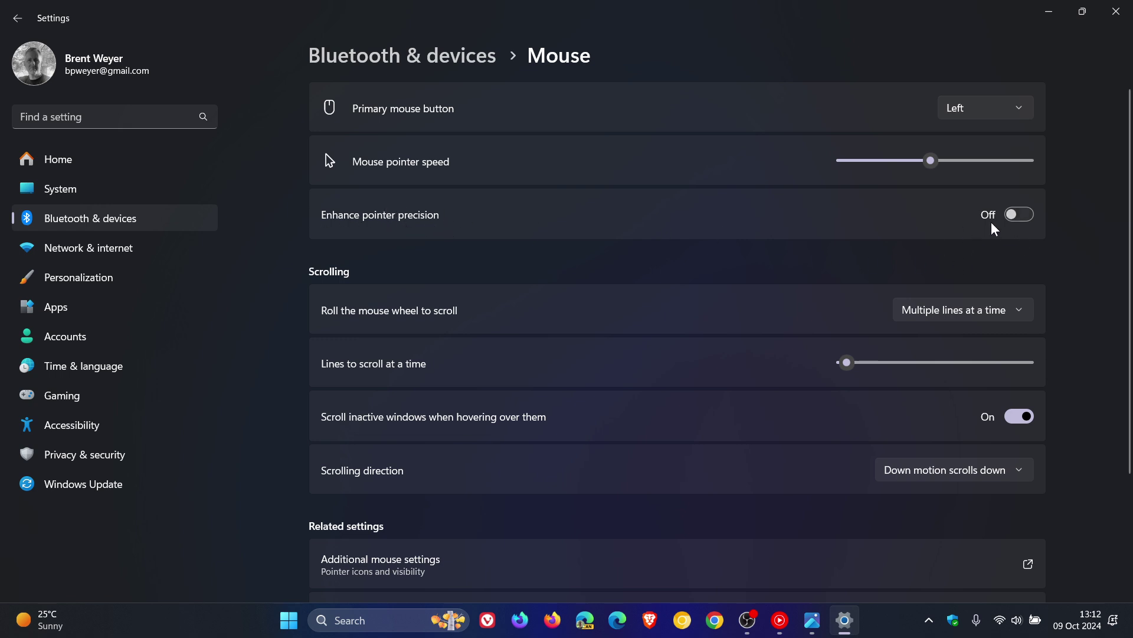
{"action": "left_click", "coordinate": [1026, 221]}
{"action": "left_click", "coordinate": [1026, 220]}
{"action": "left_click", "coordinate": [1022, 476]}
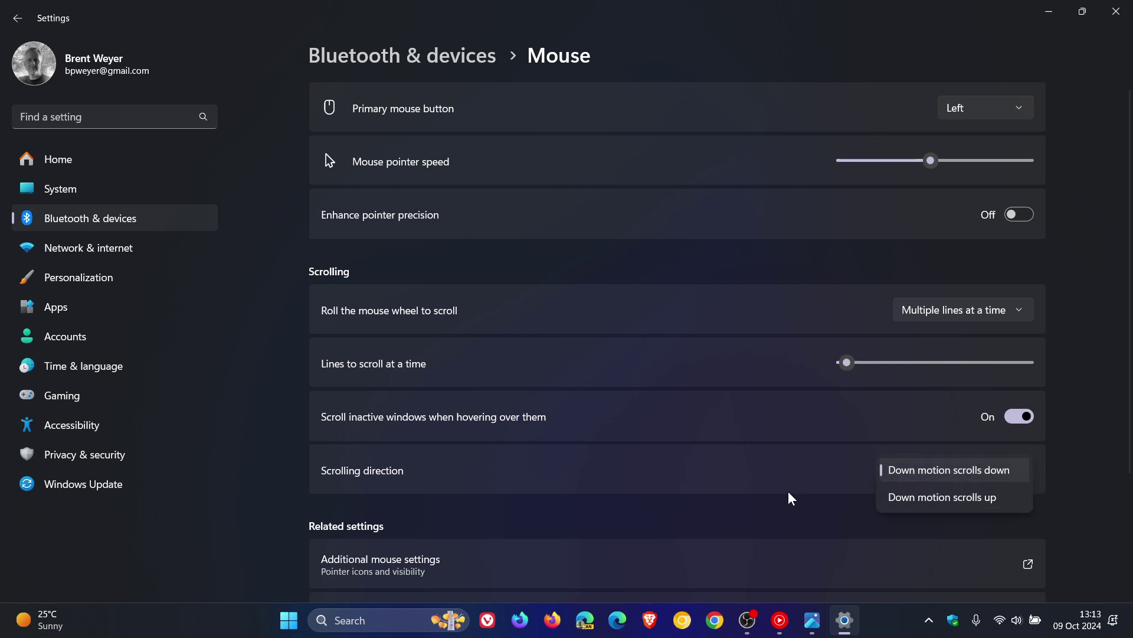
{"action": "left_click", "coordinate": [764, 483]}
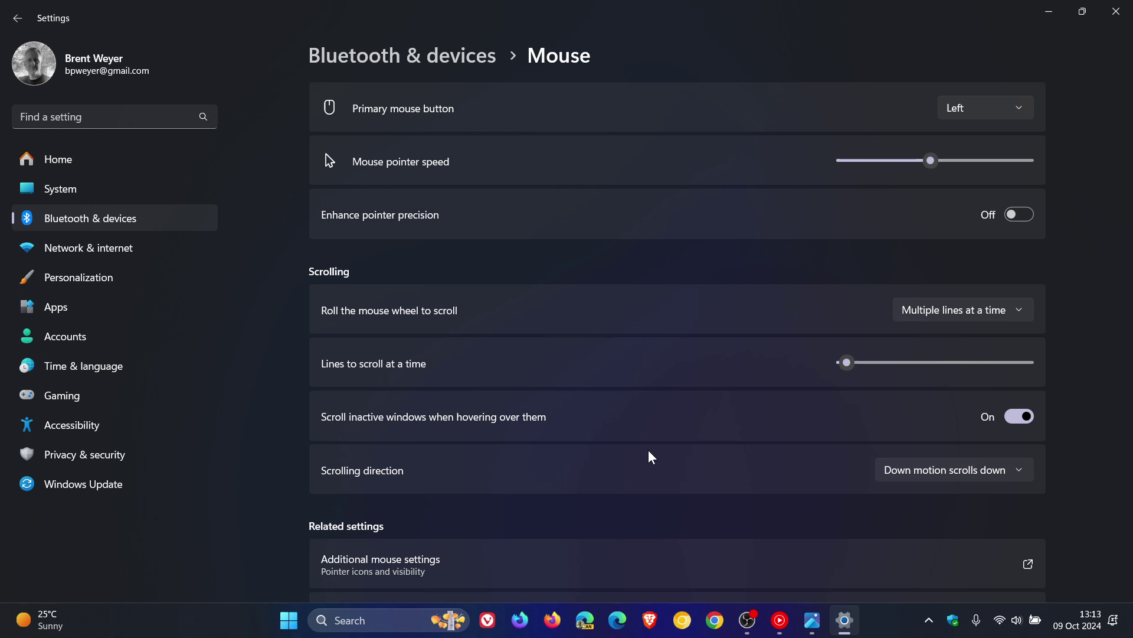
- Minimize Settings, leaving the Mouse settings unchanged and the desktop showing
{"action": "left_click", "coordinate": [1049, 11]}
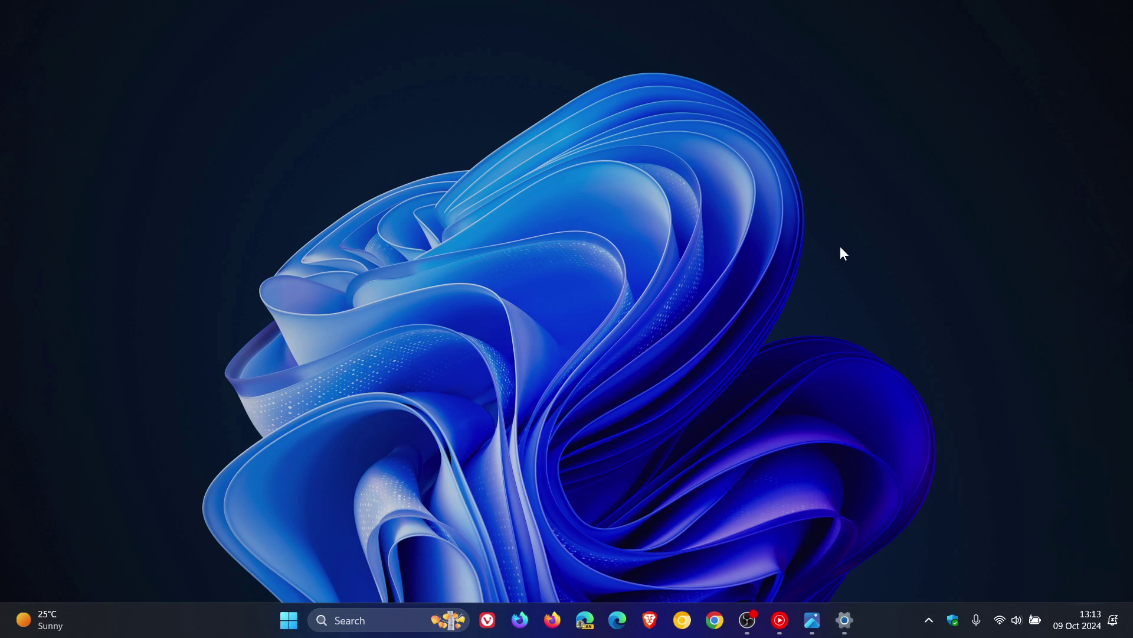